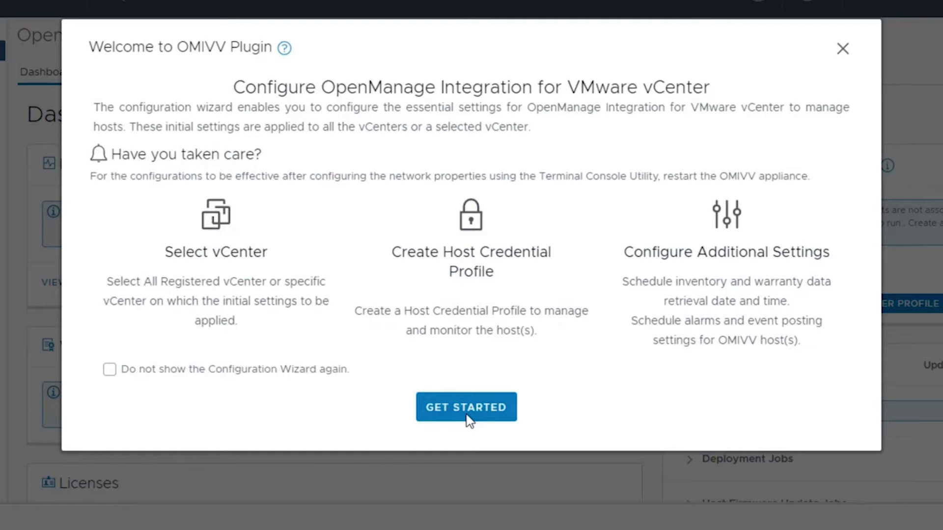
Start the configuration wizard, keep vCenter vcsa.sysman.local, and begin a new host credential profile
click(467, 417)
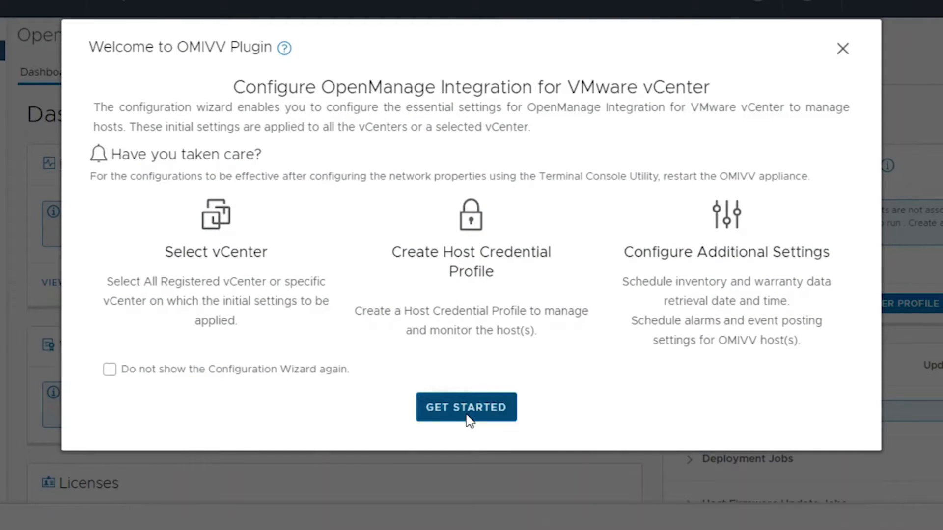
click(467, 407)
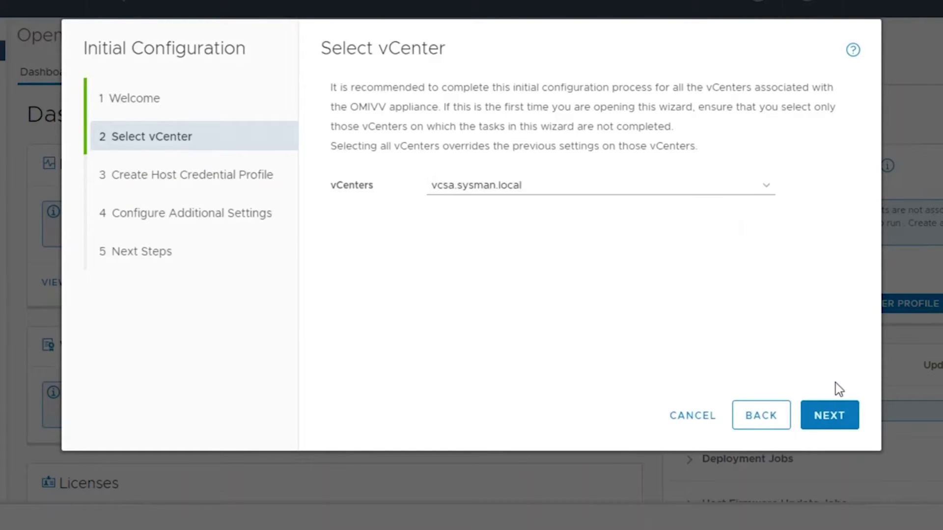
click(825, 412)
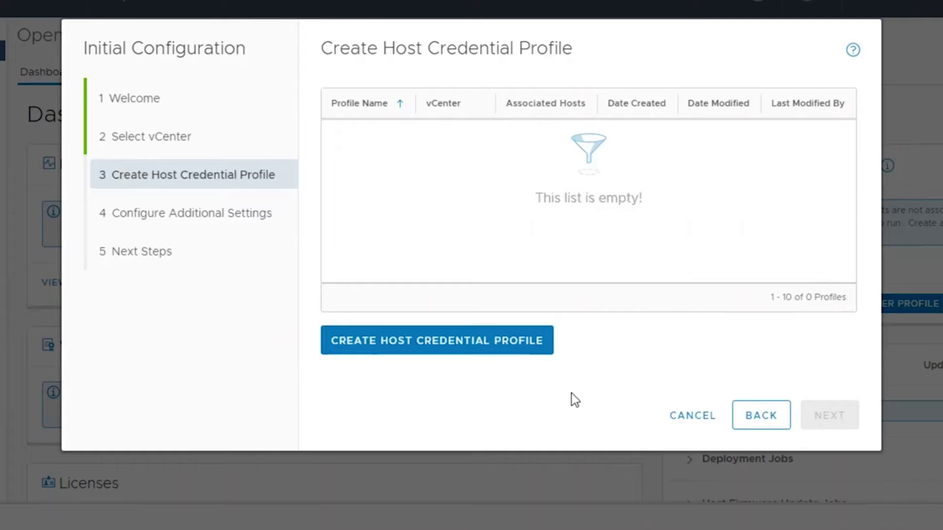
click(496, 346)
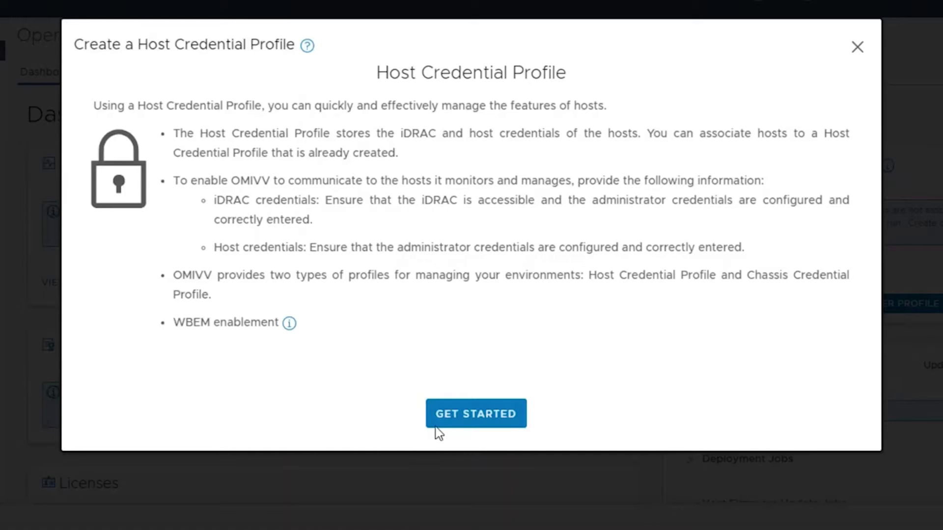
Name the profile SysmanLab, set iDRAC user root, and enter confirmed iDRAC and host root passwords
click(447, 419)
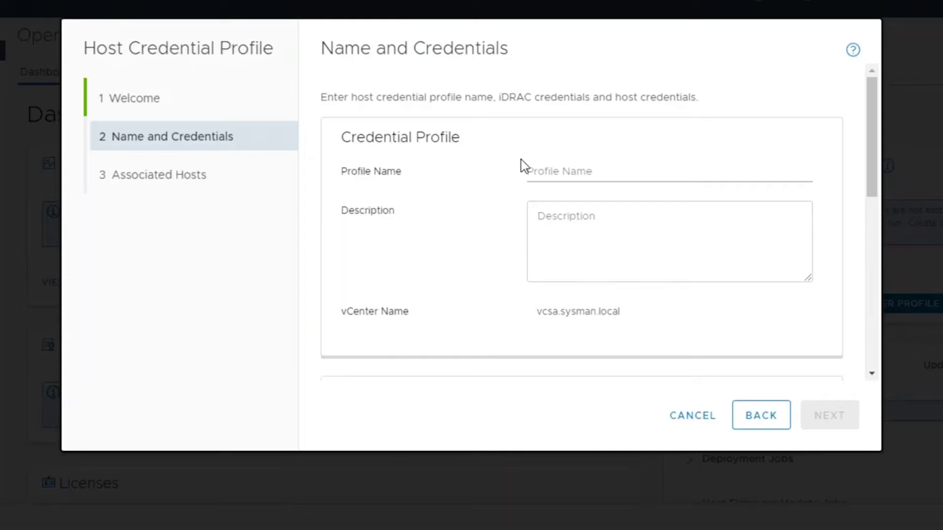
click(550, 169)
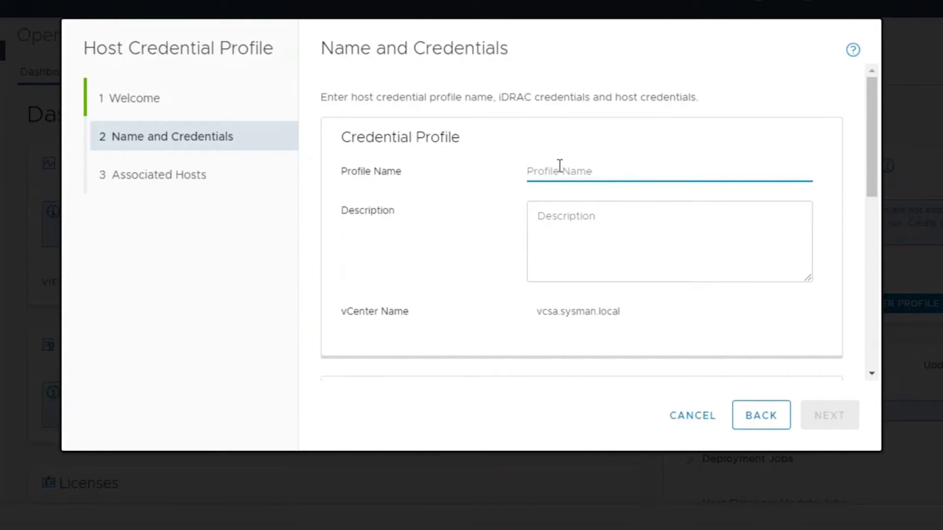
text(Sys)
text(manLab)
key(Tab)
scroll(560, 170, down, 3)
scroll(633, 202, down, 2)
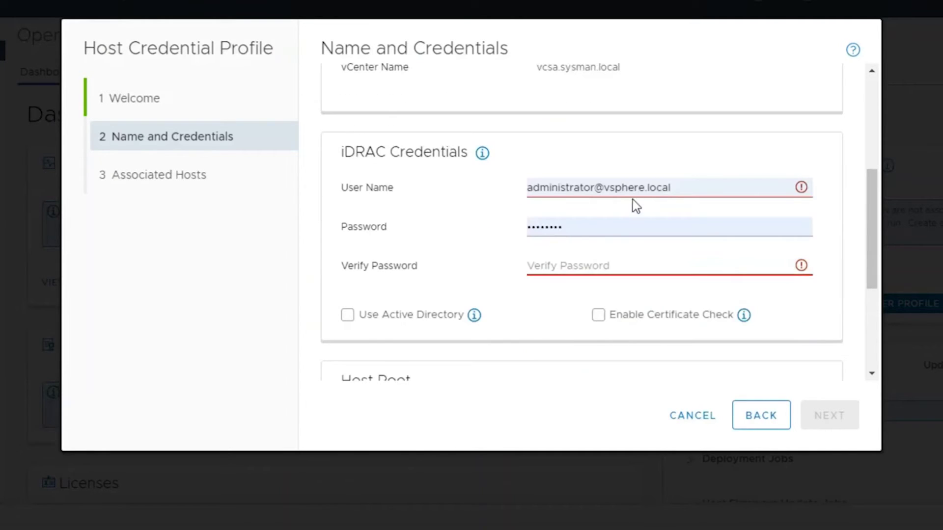
double_click(575, 190)
key(BackSpace)
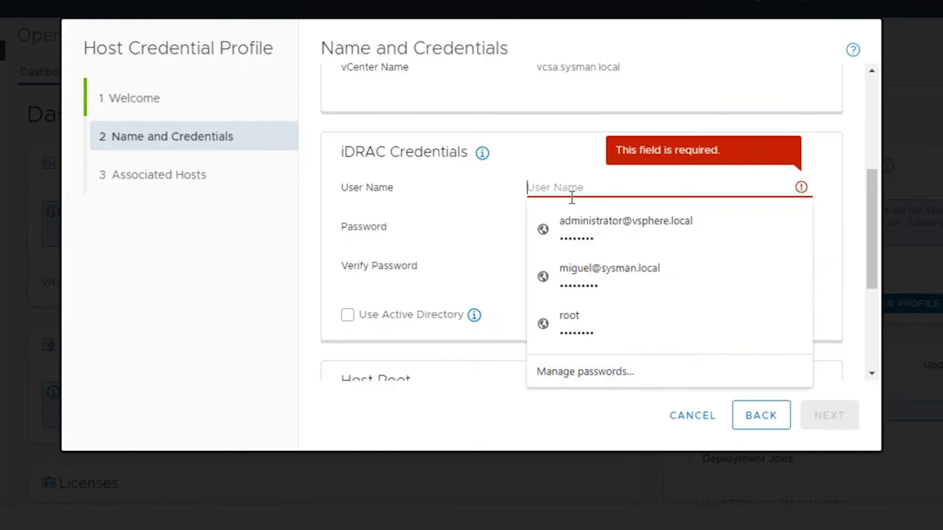
text(root)
key(Tab)
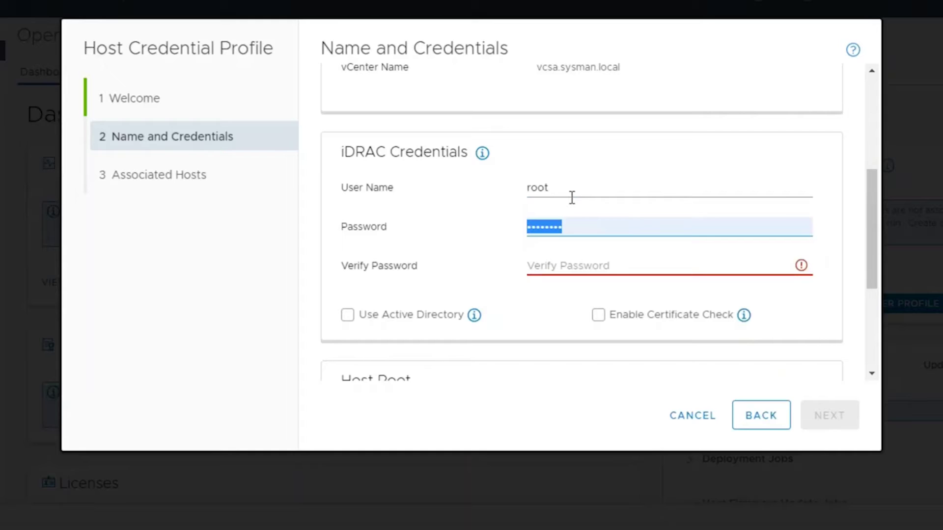
text(•)
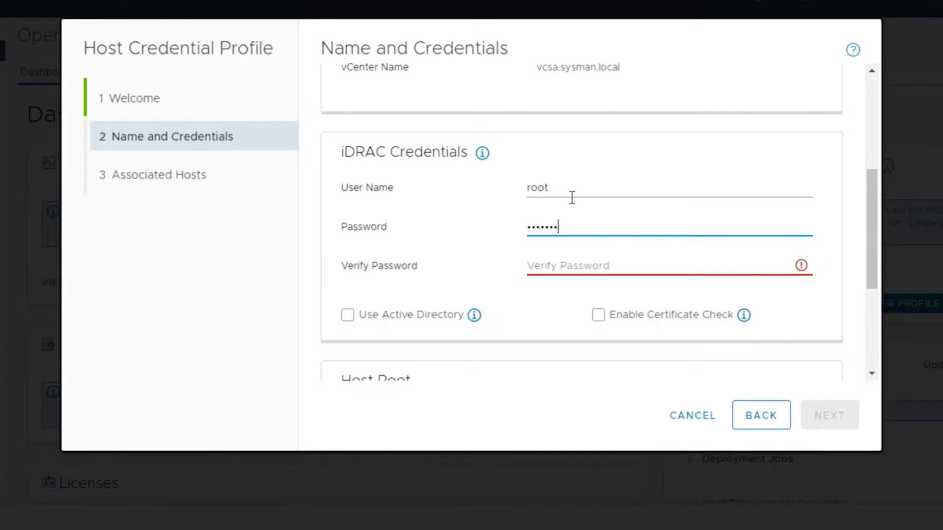
key(Tab)
text(•)
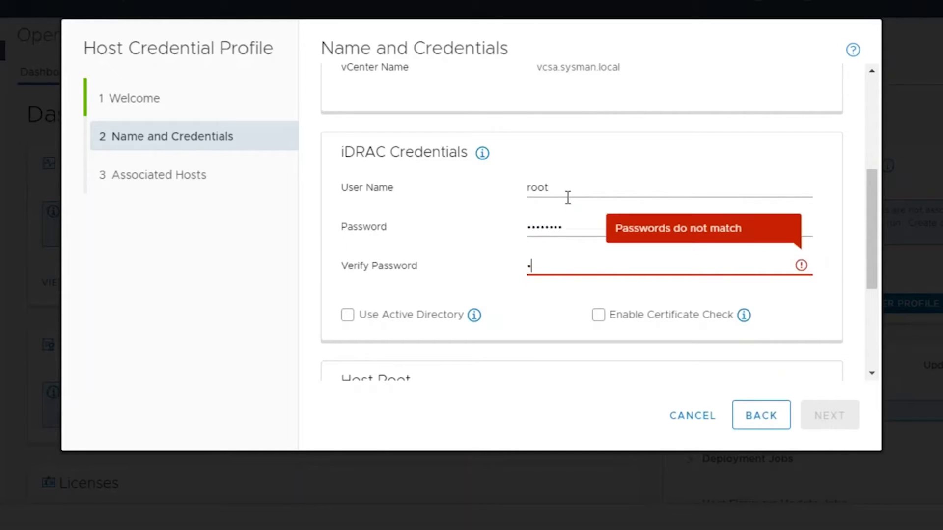
text(•)
key(Tab)
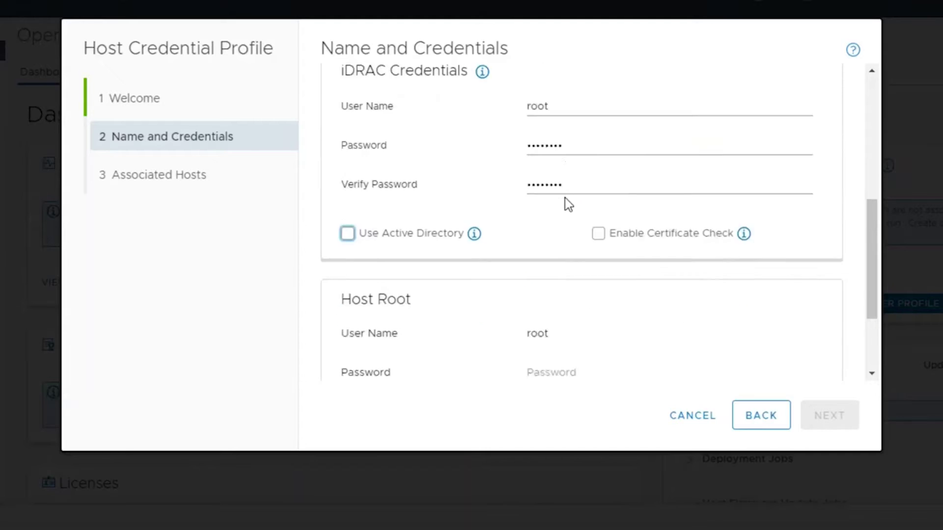
scroll(565, 198, down, 3)
click(541, 287)
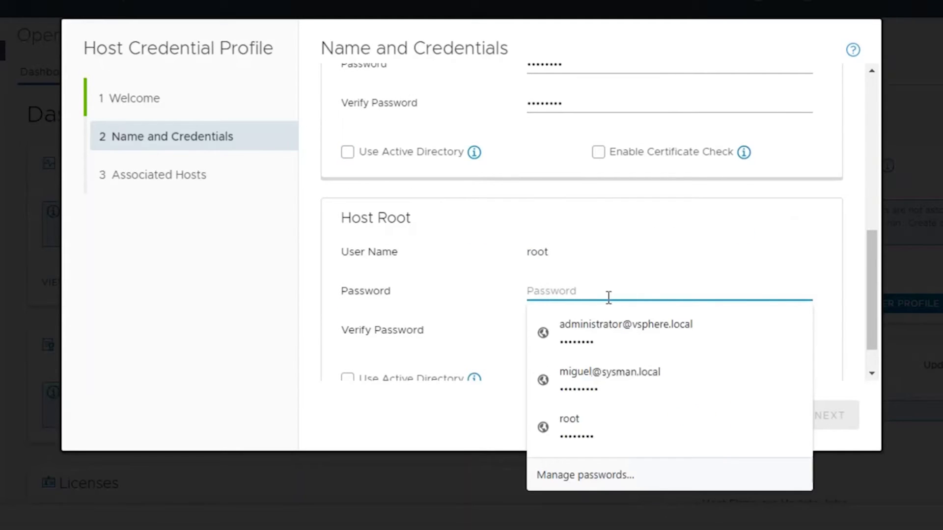
text(•)
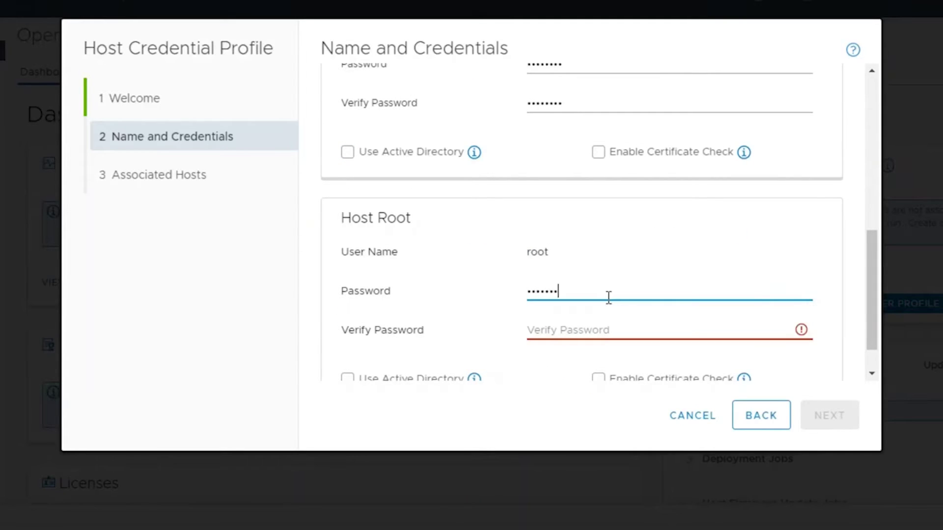
text(•)
key(Tab)
text(•••)
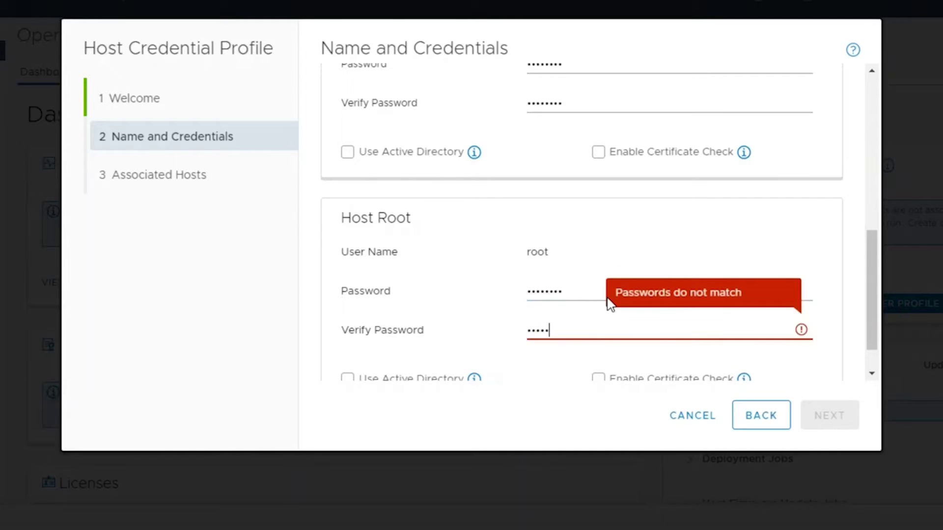
text(•)
key(Tab)
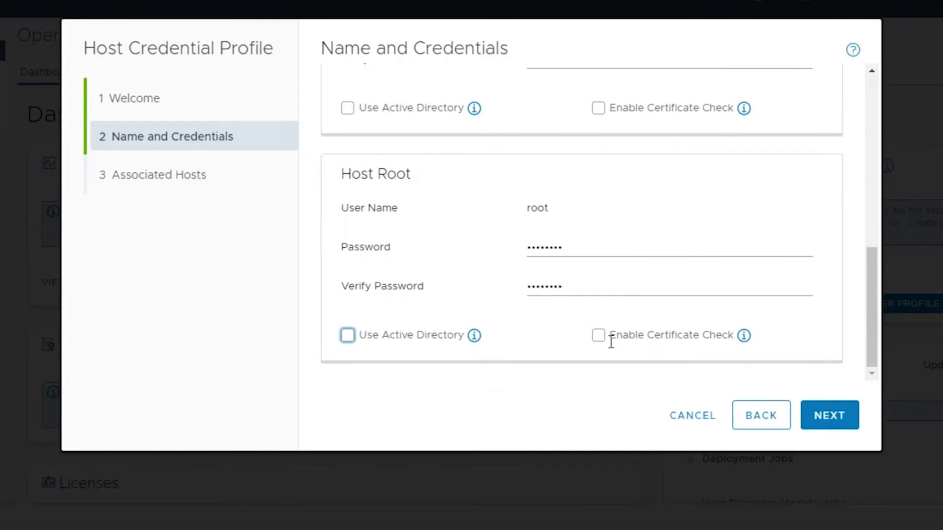
Associate all three SysManCluster hosts under vcsa.sysman.local with SysmanLab and run the connection test
click(824, 417)
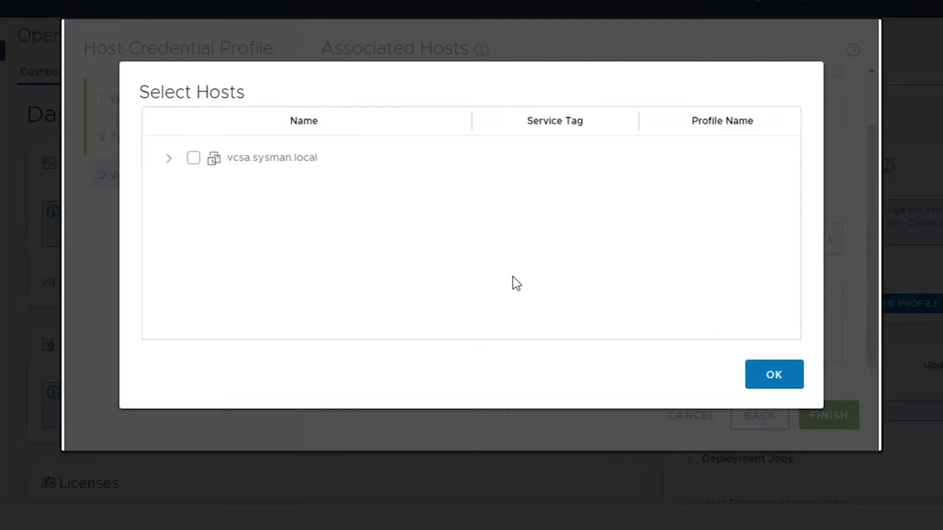
click(169, 157)
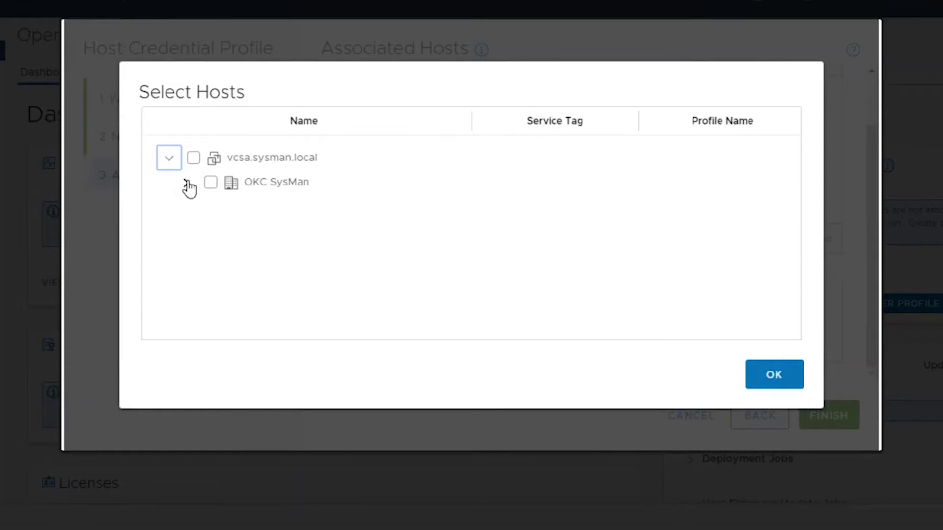
click(185, 183)
click(203, 207)
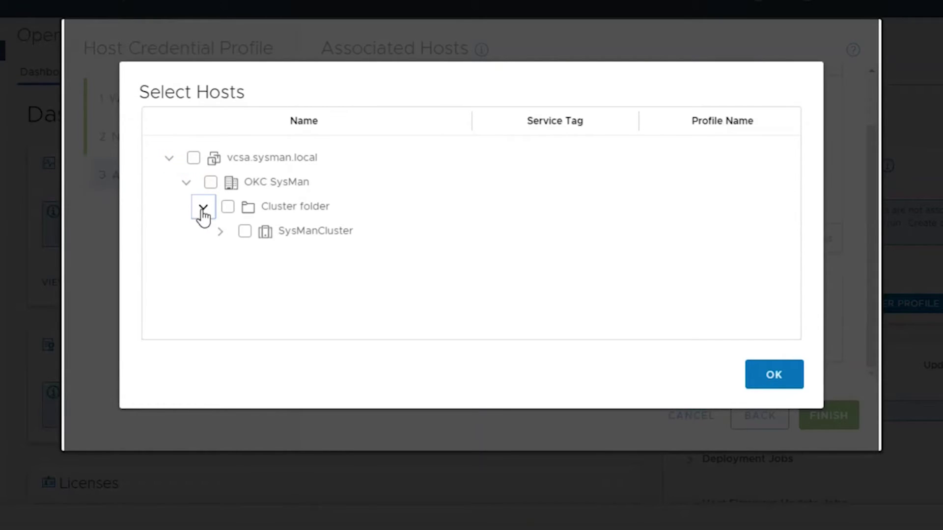
click(219, 232)
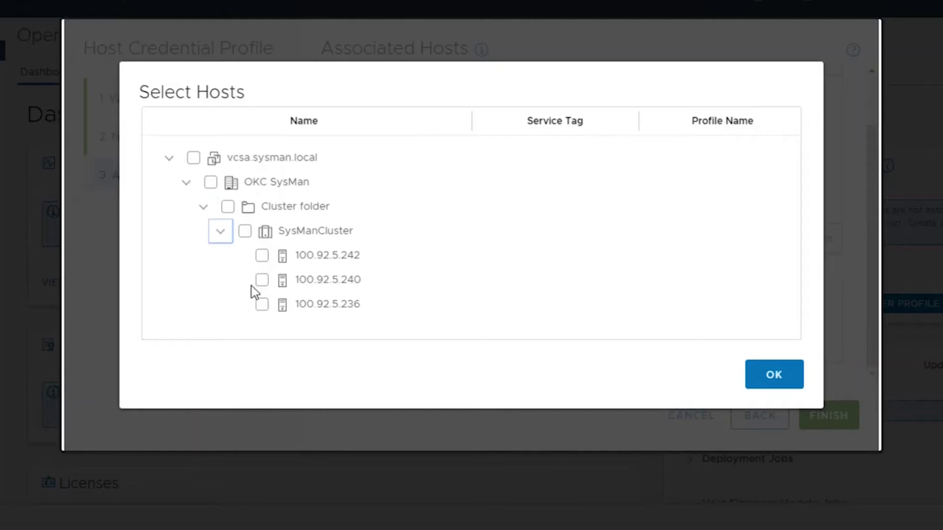
click(193, 157)
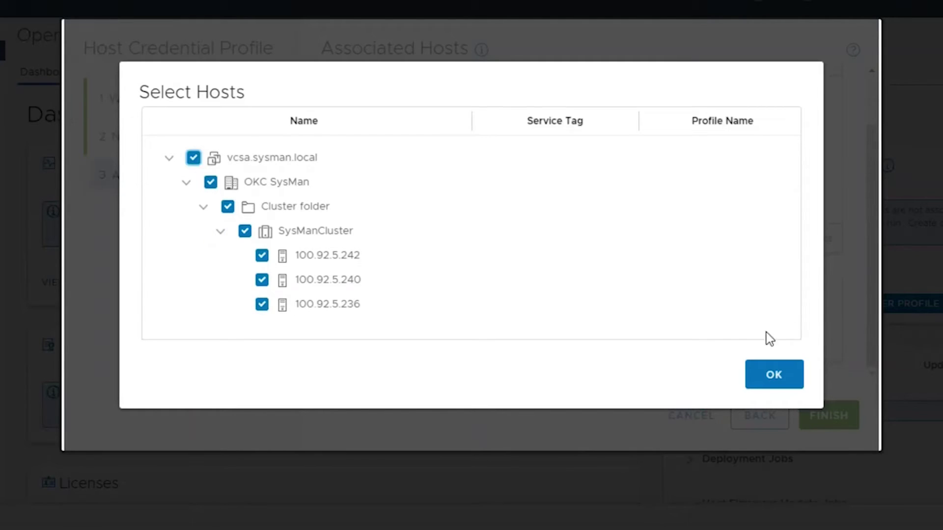
click(774, 375)
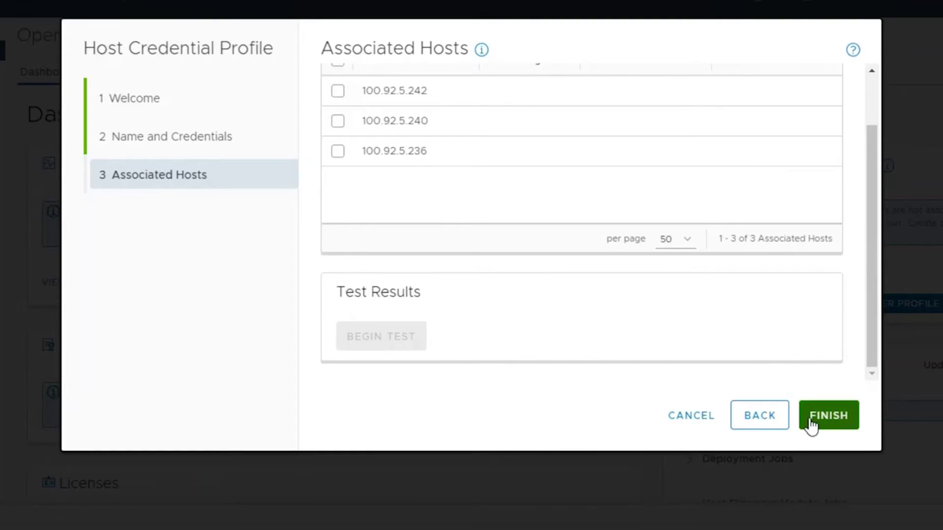
scroll(471, 268, up, 3)
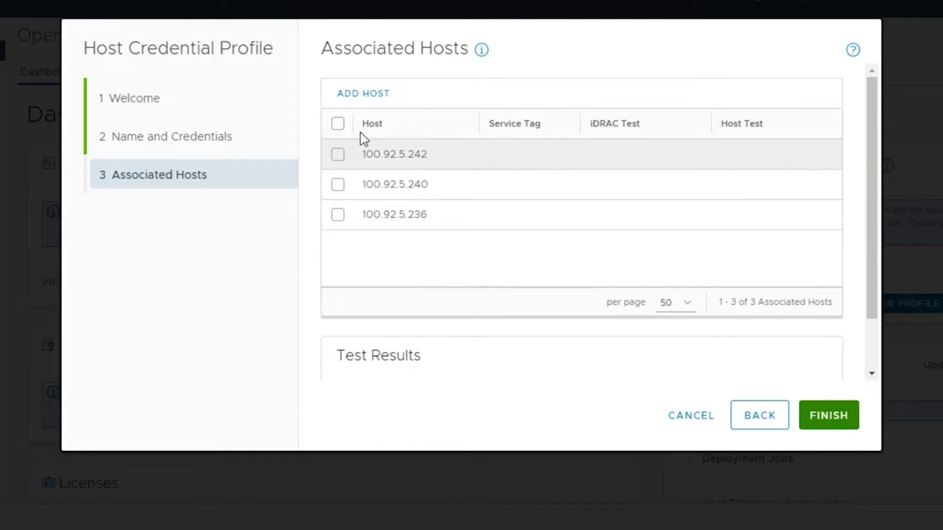
click(337, 124)
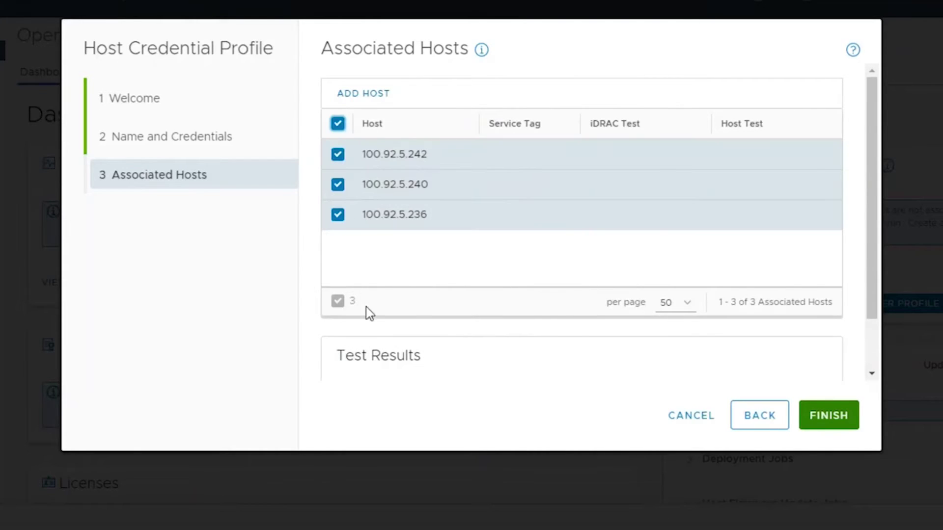
scroll(500, 260, down, 3)
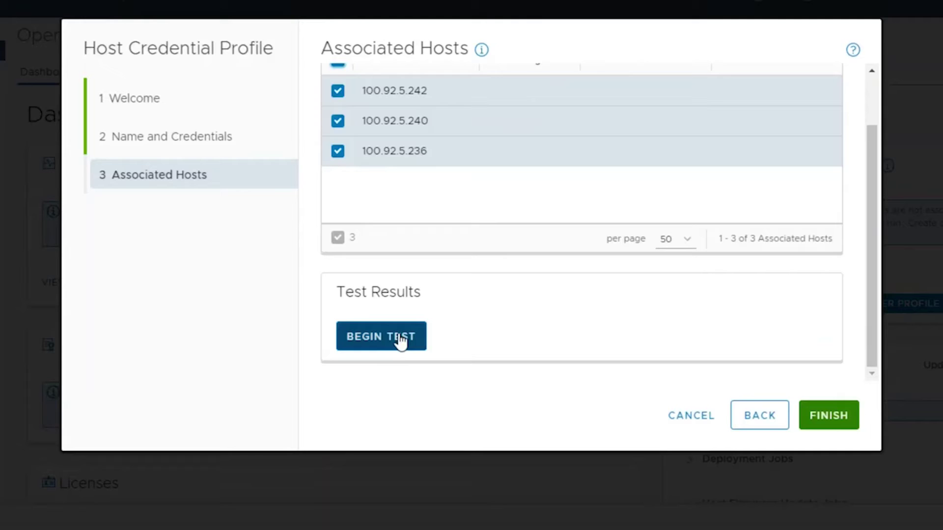
click(398, 336)
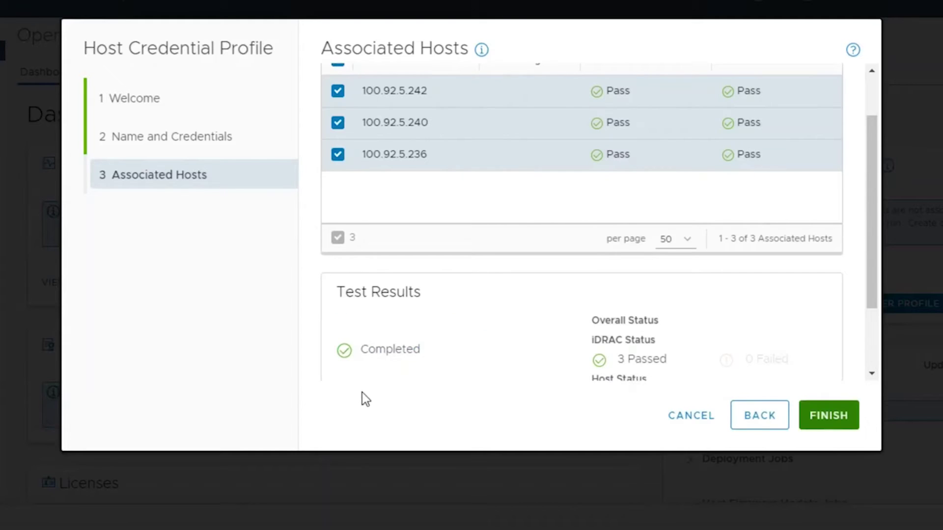
Save the SysmanLab profile and advance to the inventory, warranty and alarm settings step
click(828, 414)
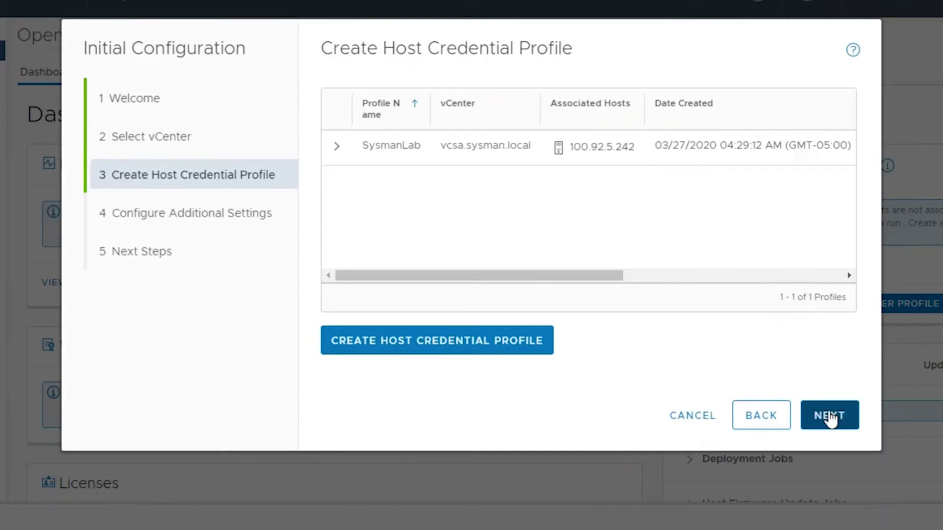
click(830, 416)
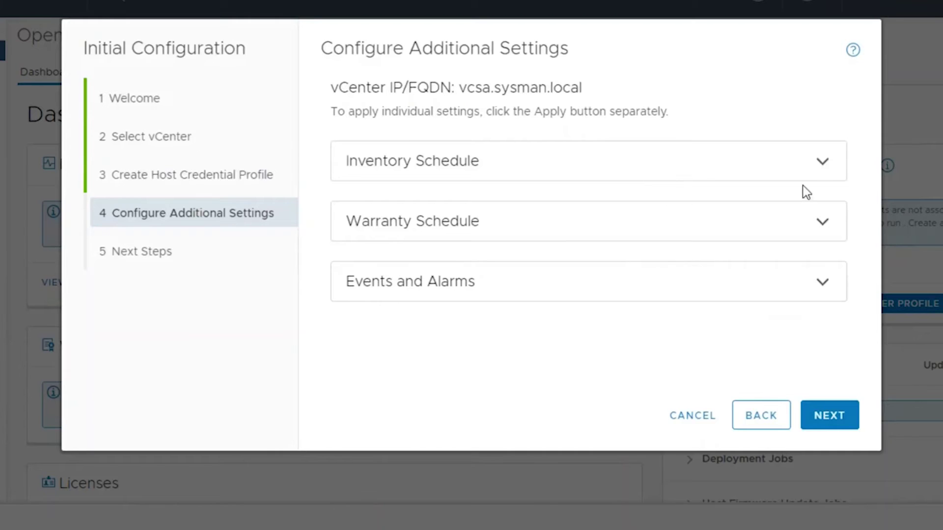
Enable inventory data retrieval on the Sunday 3:00 AM schedule and apply it
click(821, 161)
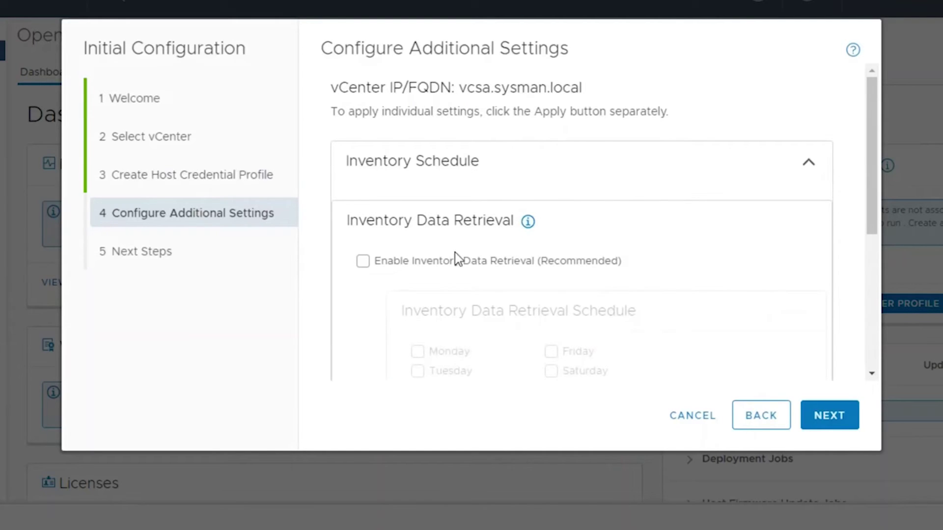
click(412, 262)
scroll(614, 288, down, 3)
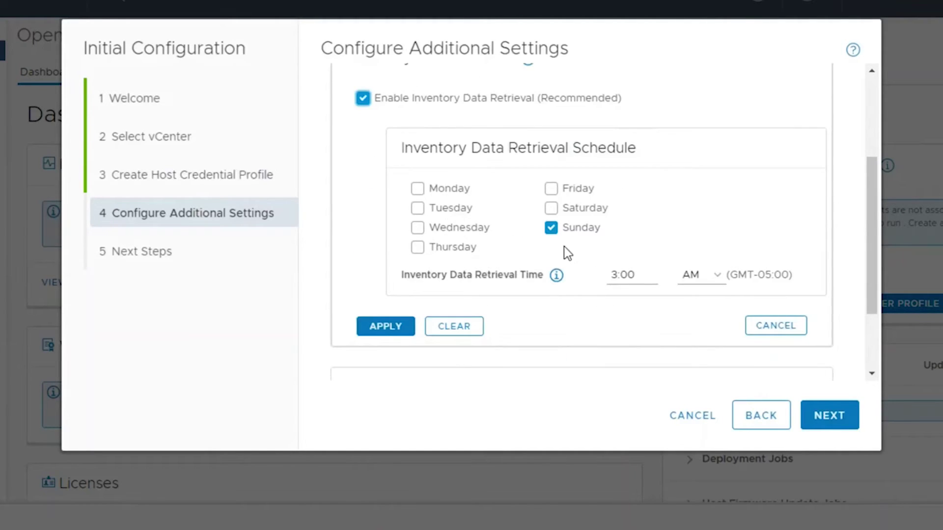
scroll(564, 247, down, 3)
click(385, 219)
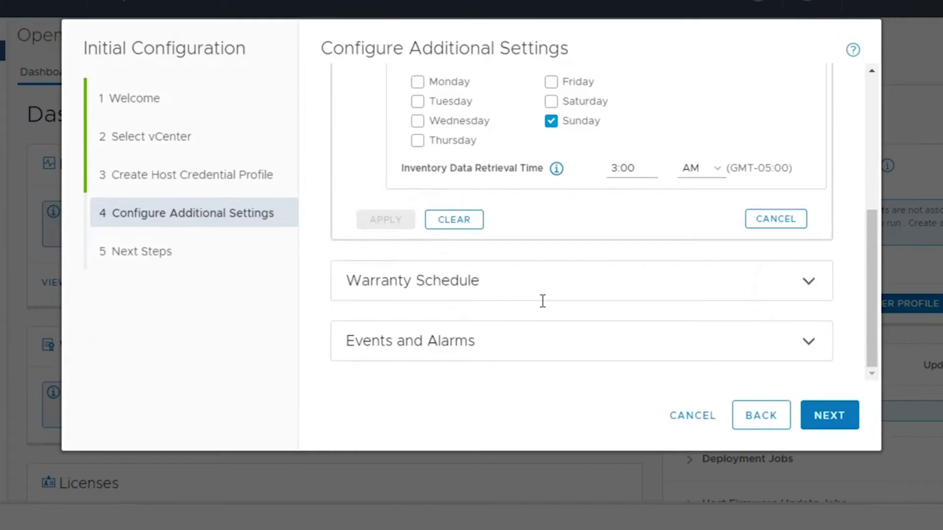
Enable warranty data retrieval on the Sunday 3:00 AM schedule and apply it
click(808, 281)
scroll(453, 288, down, 3)
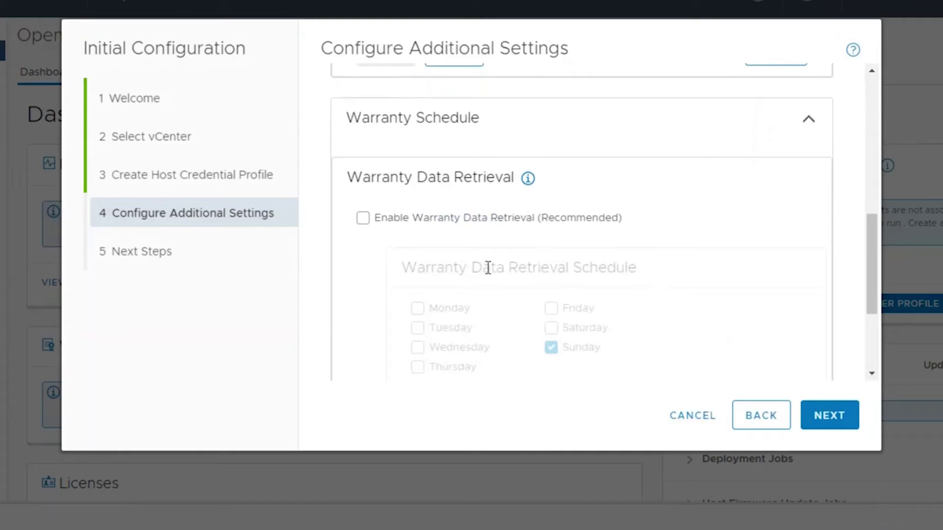
click(363, 218)
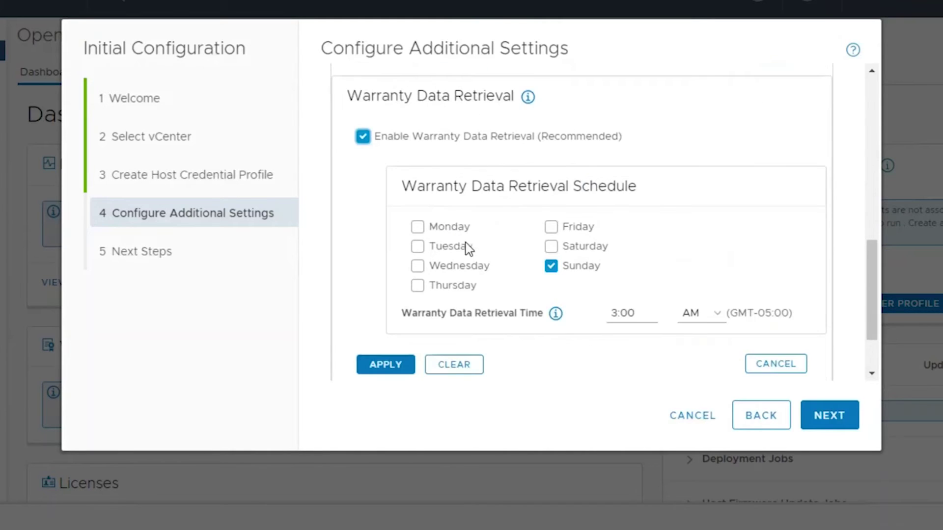
scroll(464, 251, down, 3)
click(386, 283)
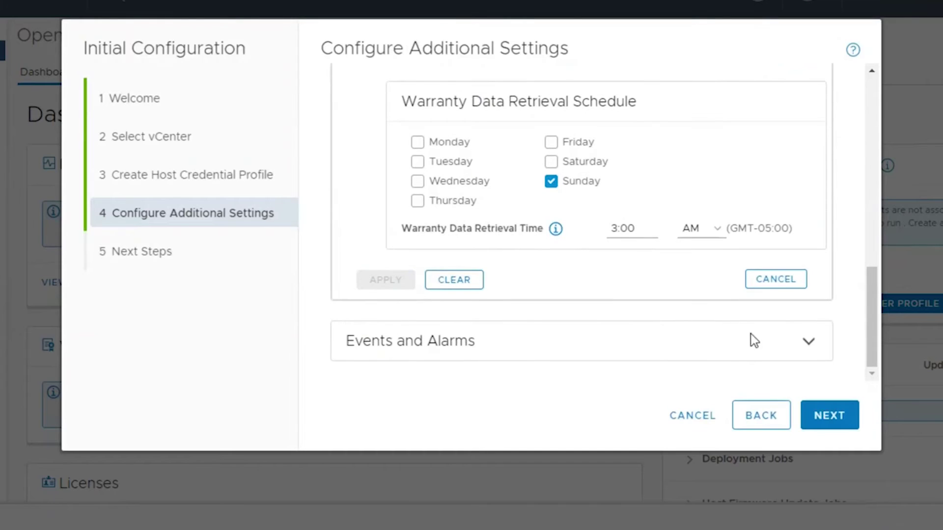
click(808, 341)
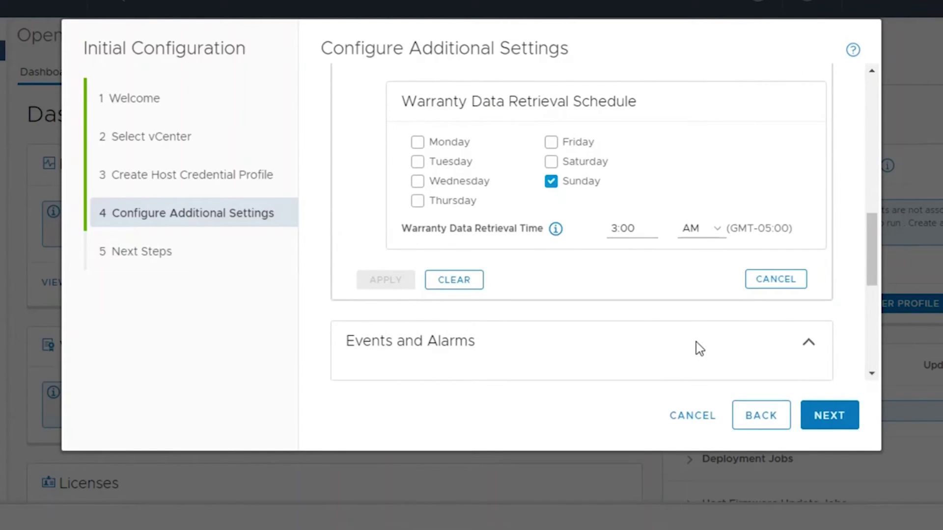
scroll(697, 343, down, 3)
scroll(696, 342, down, 1)
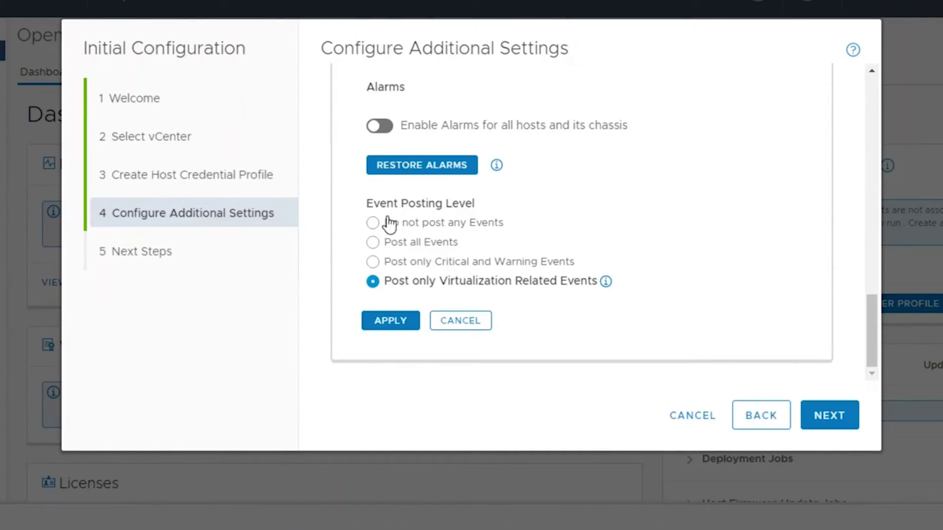
scroll(411, 182, up, 2)
scroll(410, 183, up, 2)
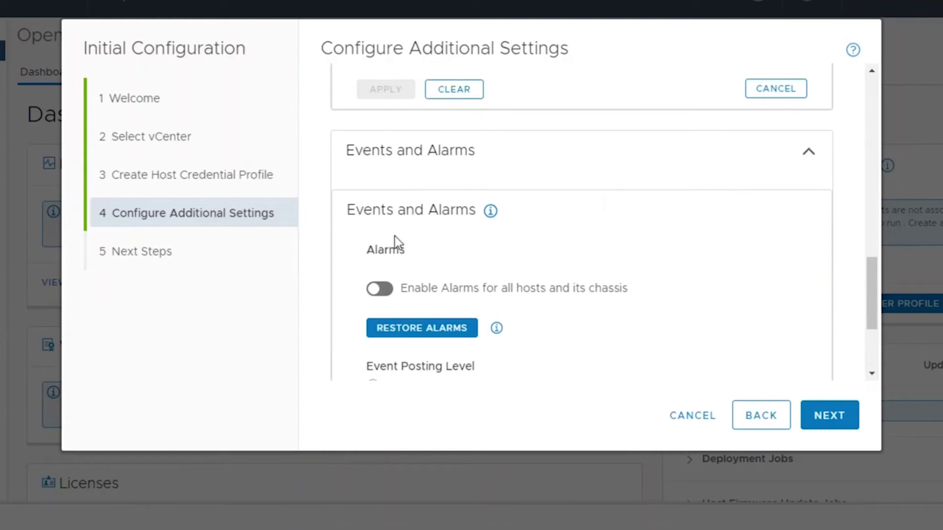
Enable alarms, post only critical and warning events, apply, and finish the wizard
click(377, 289)
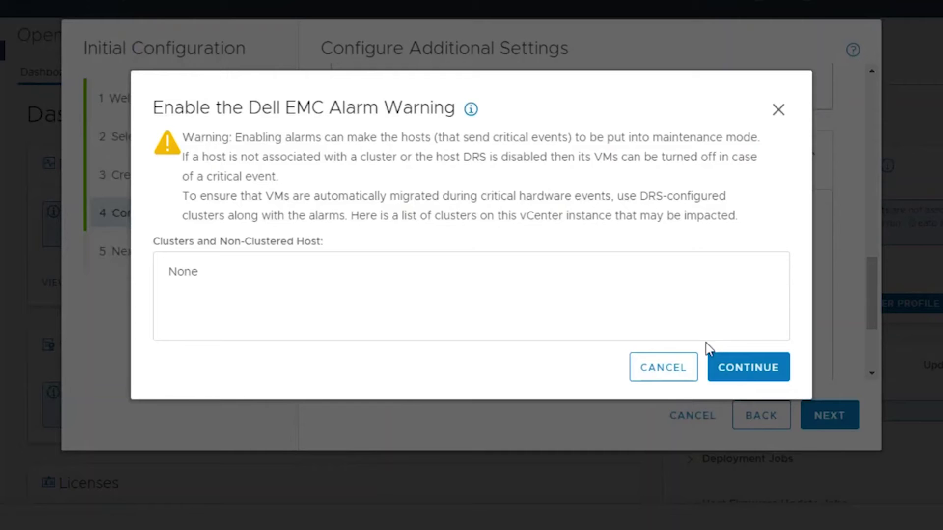
click(748, 367)
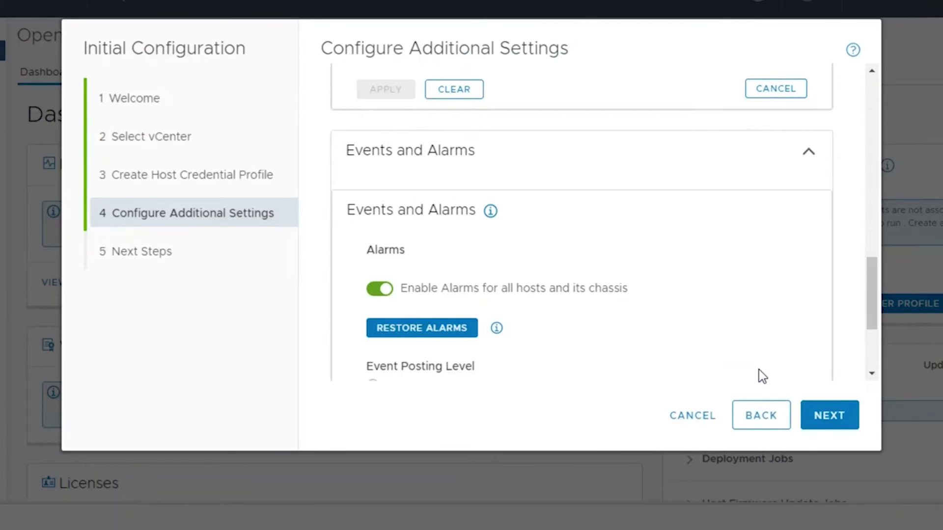
scroll(556, 303, down, 2)
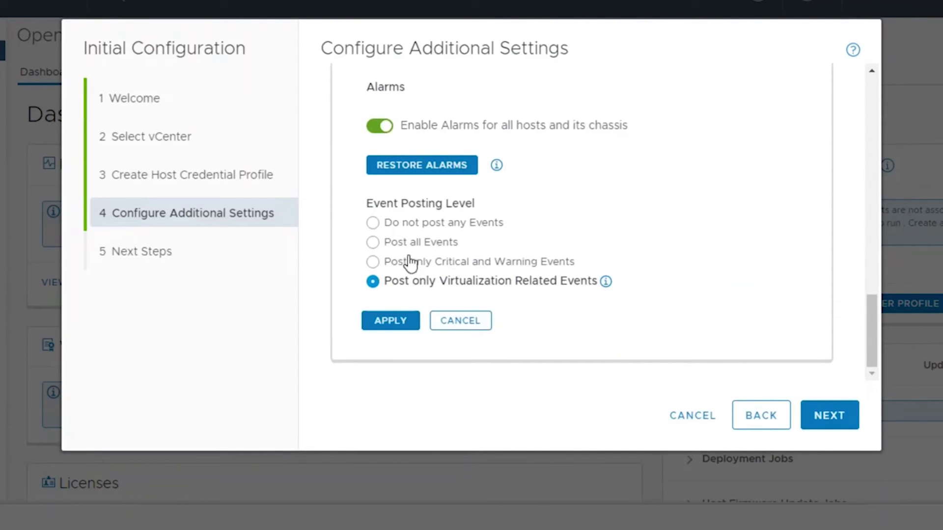
click(373, 262)
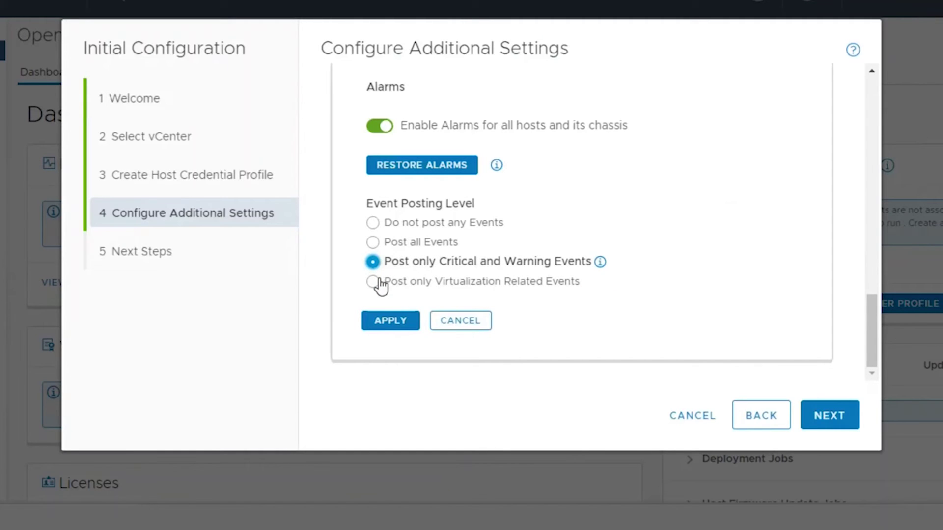
click(391, 321)
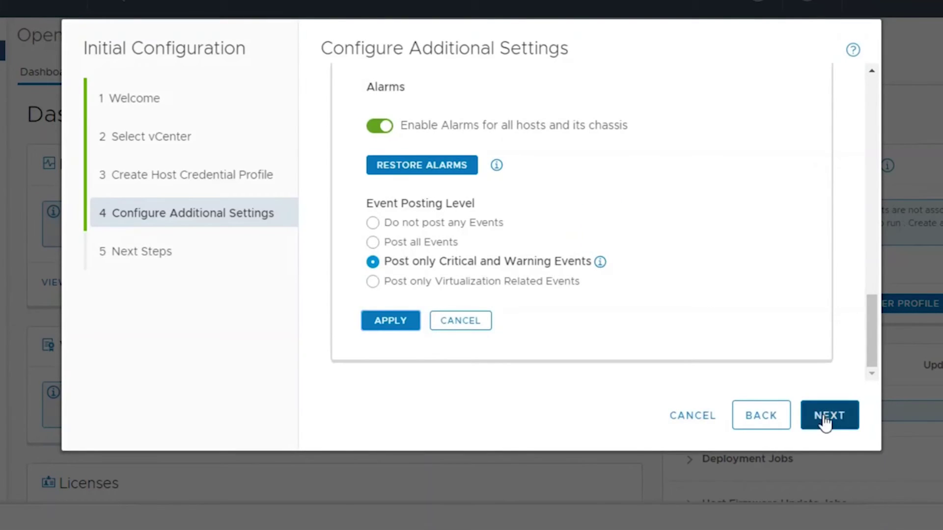
click(823, 413)
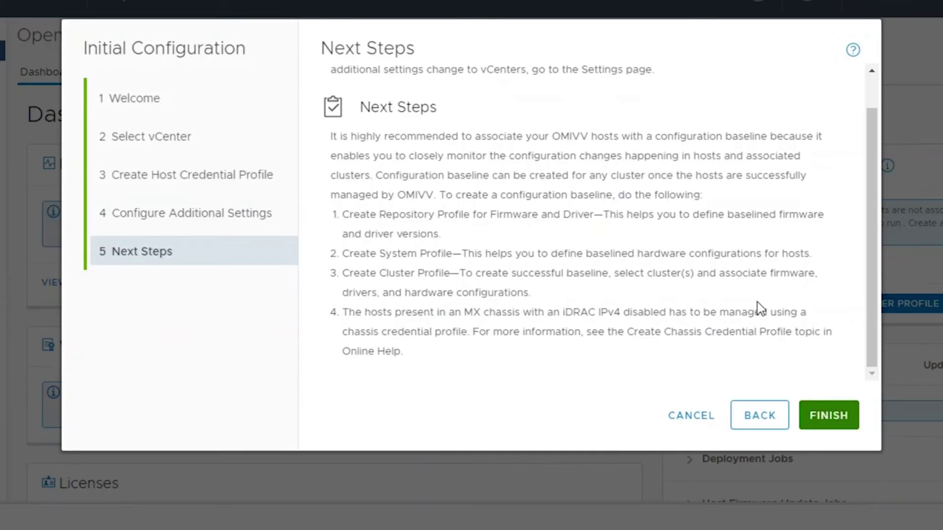
click(829, 414)
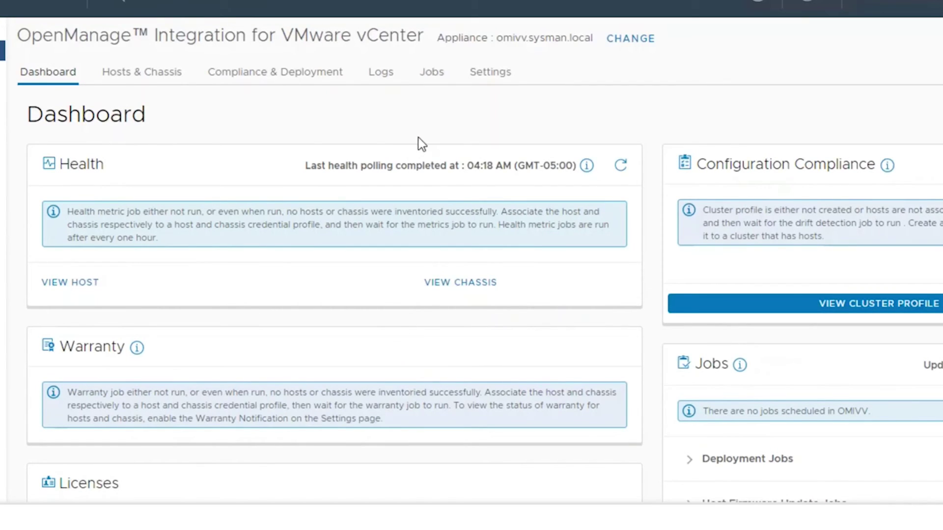
Check the host list, then expand the SysmanLab credential profile to show its three hosts
click(174, 77)
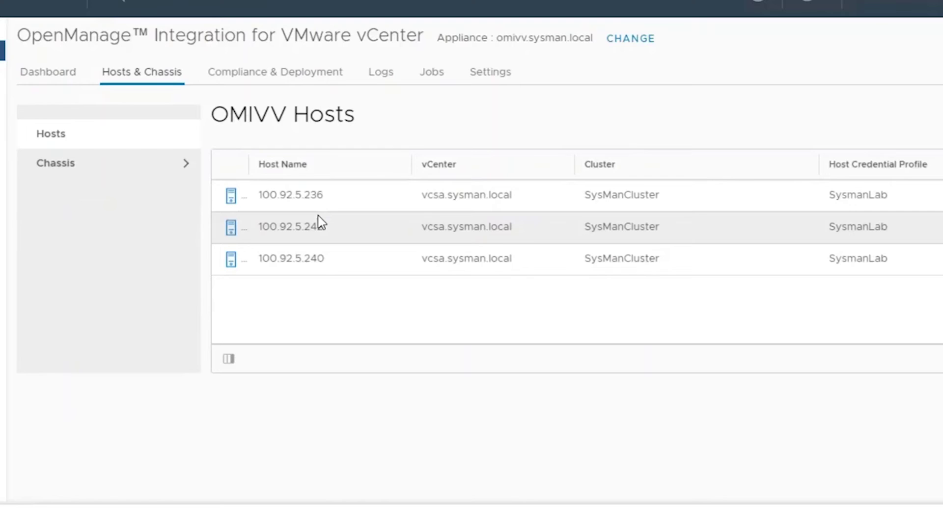
click(323, 77)
click(94, 338)
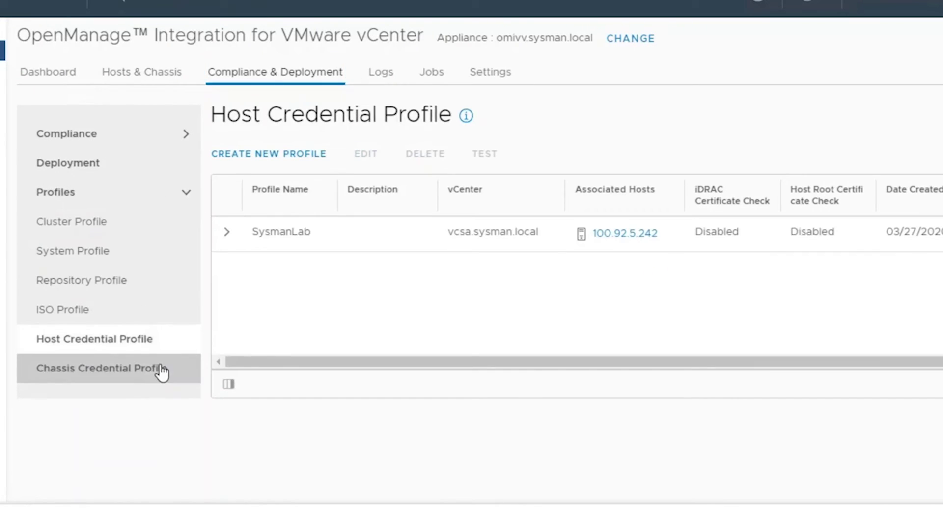
click(498, 240)
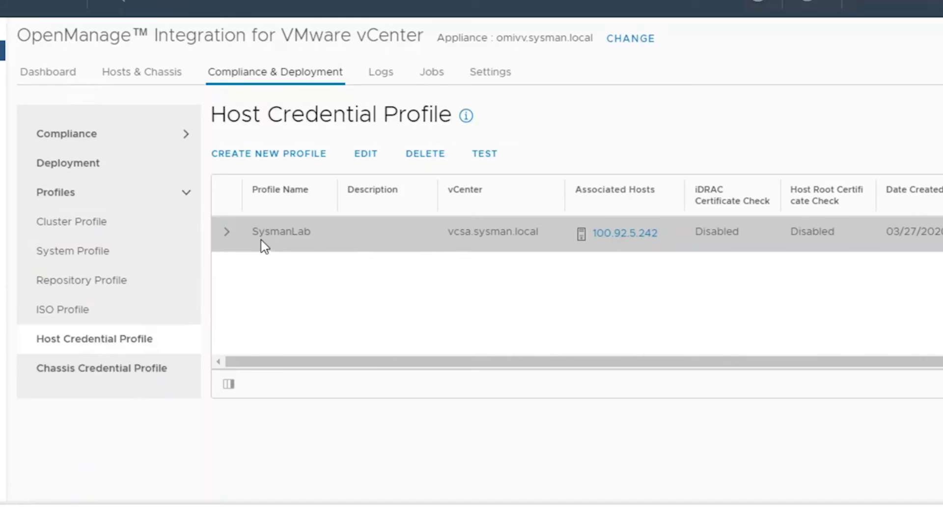
click(226, 231)
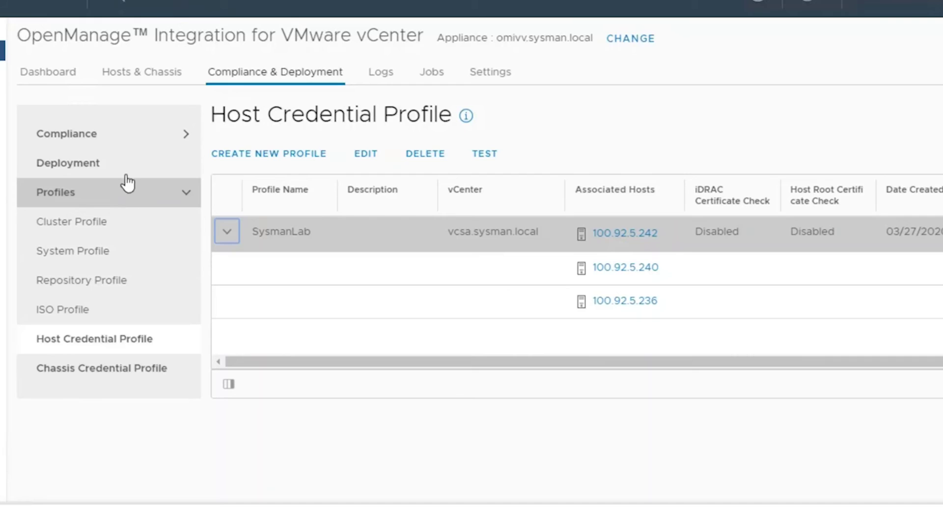
click(113, 140)
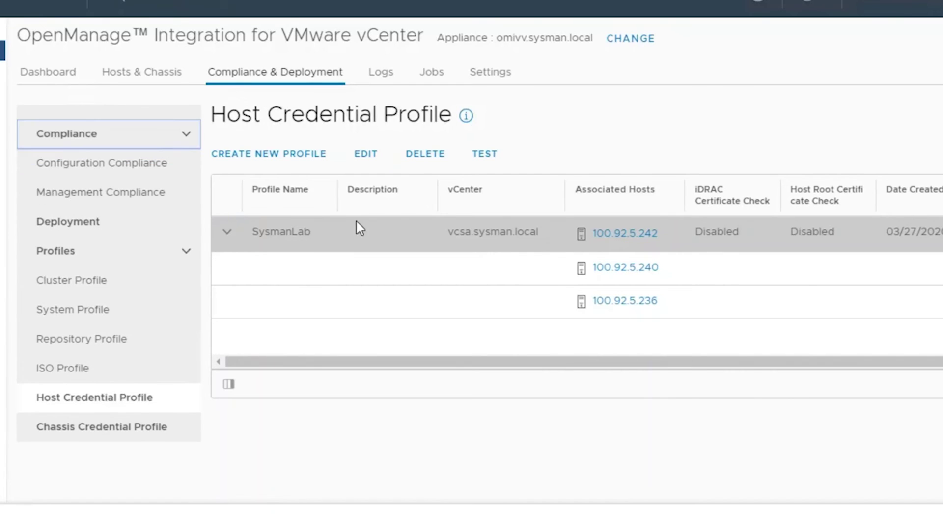
Review Management Compliance, which flags host 100.92.5.236 as non-compliant for unconfigured SNMP traps
click(139, 201)
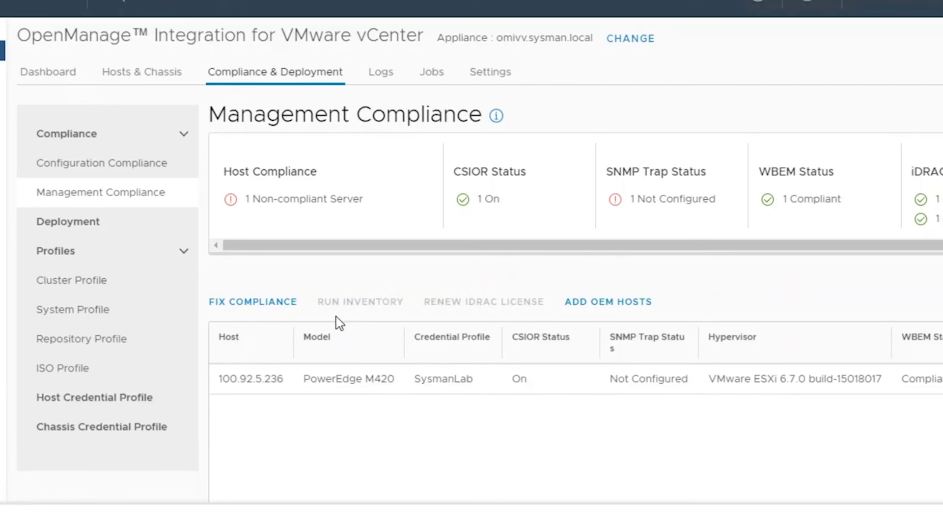
scroll(336, 316, down, 1)
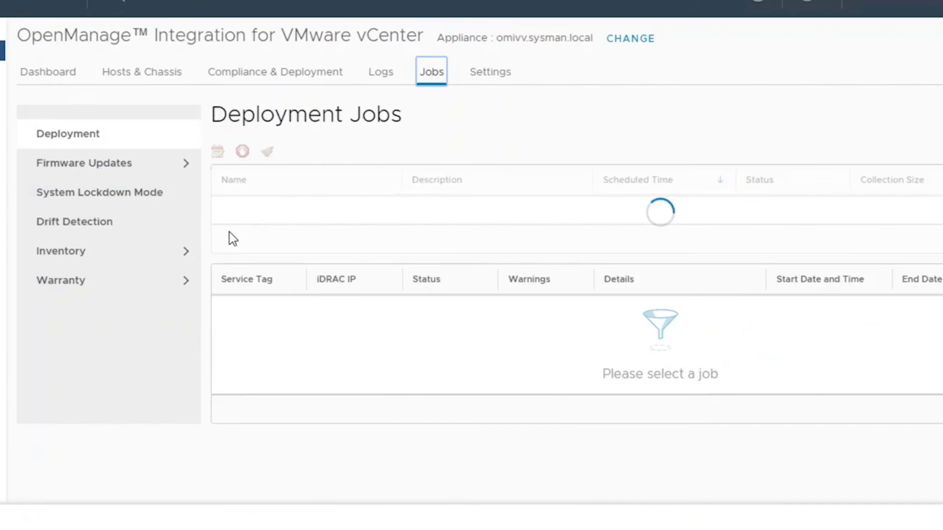
Queue an on-demand hosts inventory job for vcsa.sysman.local and expand Recent Tasks
click(75, 252)
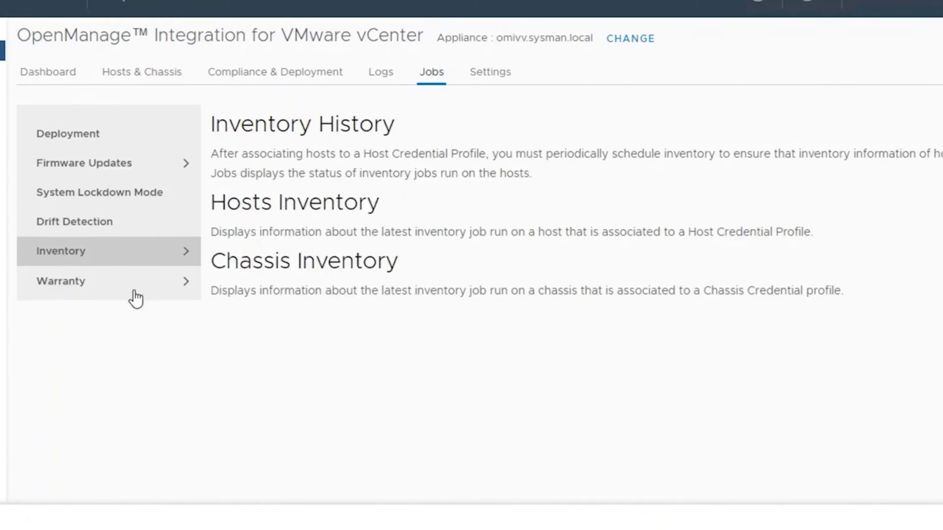
click(88, 288)
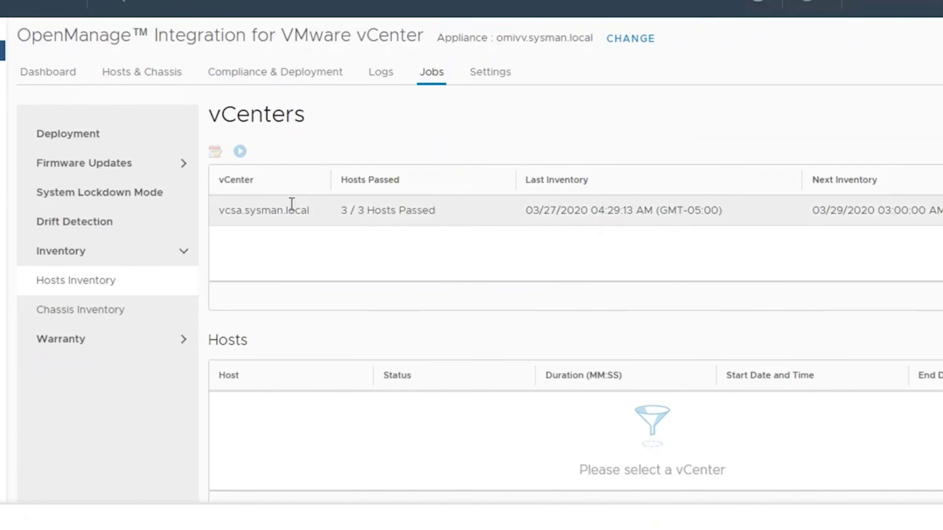
click(289, 211)
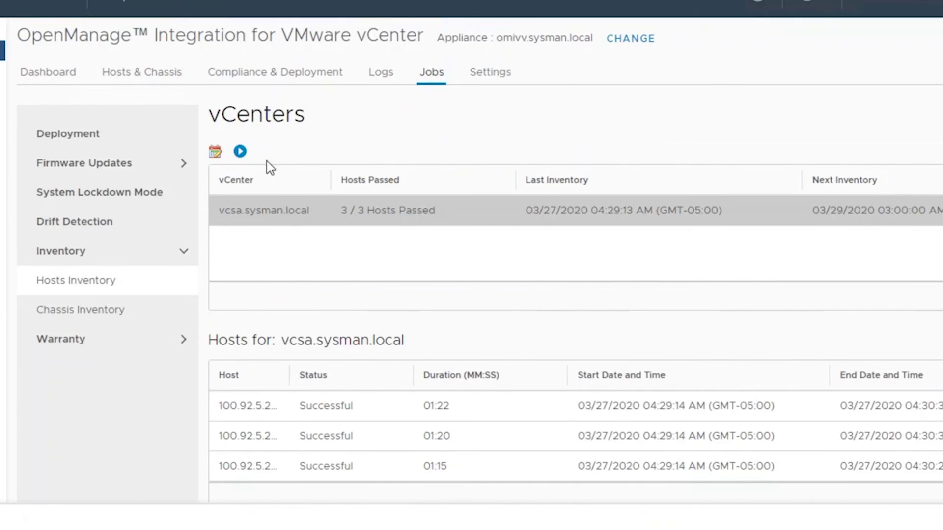
click(240, 152)
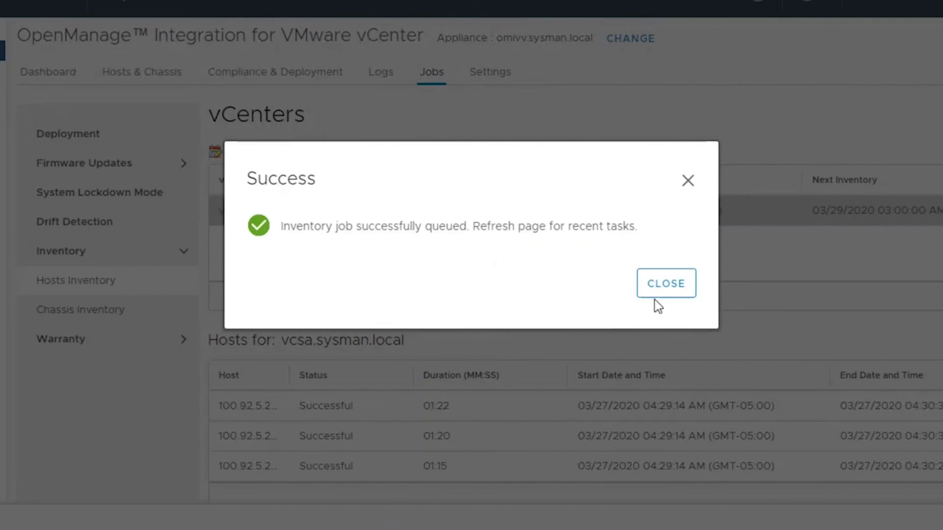
click(666, 284)
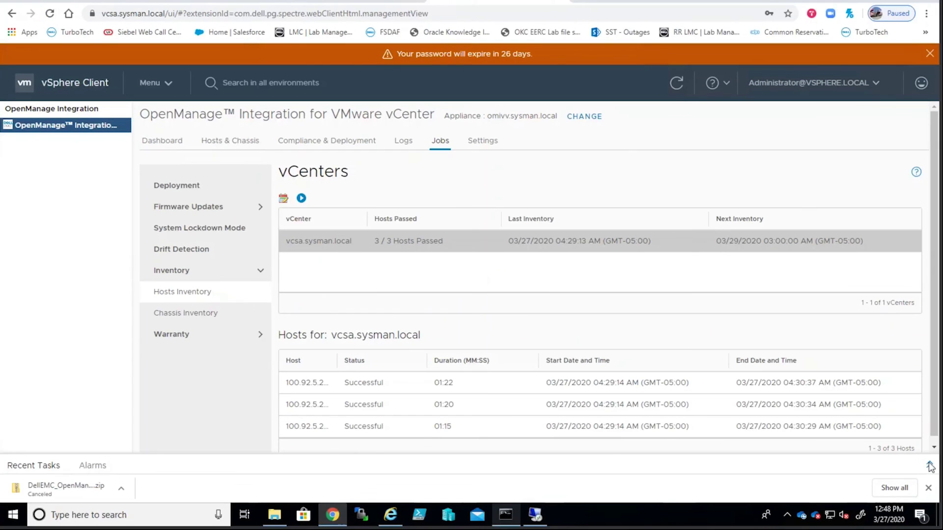
click(930, 466)
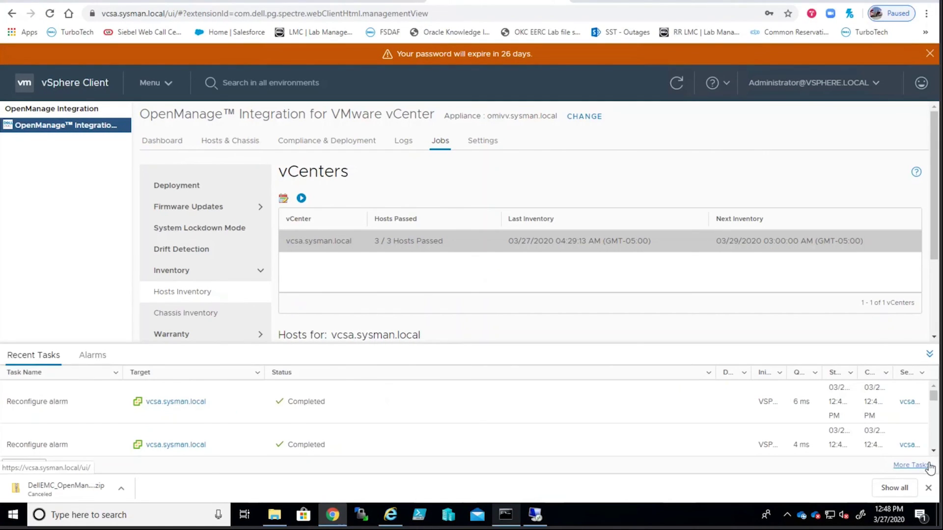
click(403, 140)
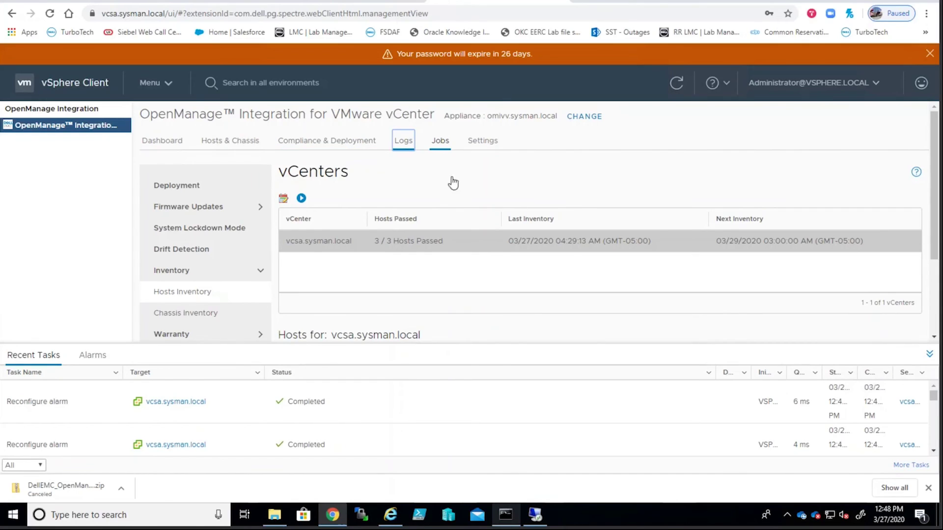